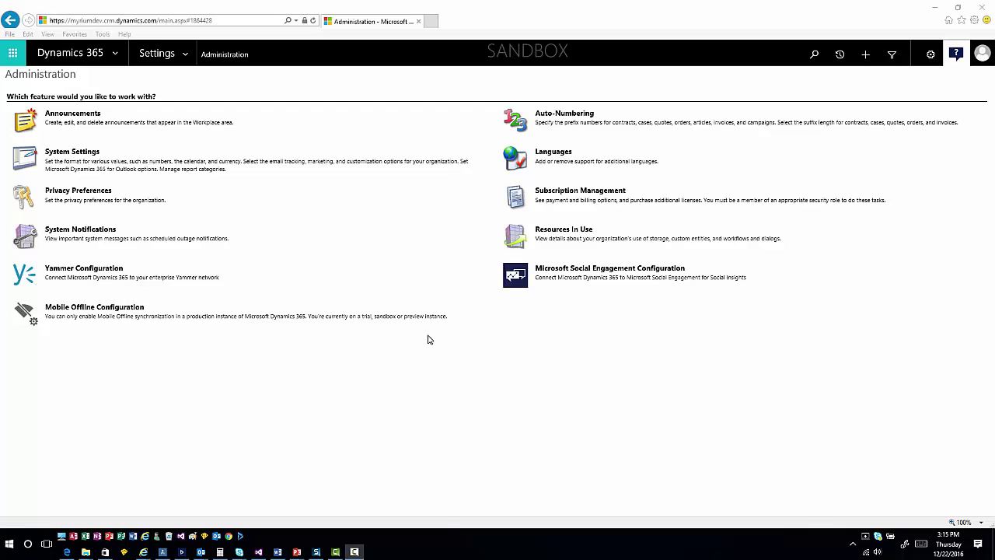
- Open the default solution from the system customizations and list its client extensions
{"action": "left_click", "coordinate": [193, 59]}
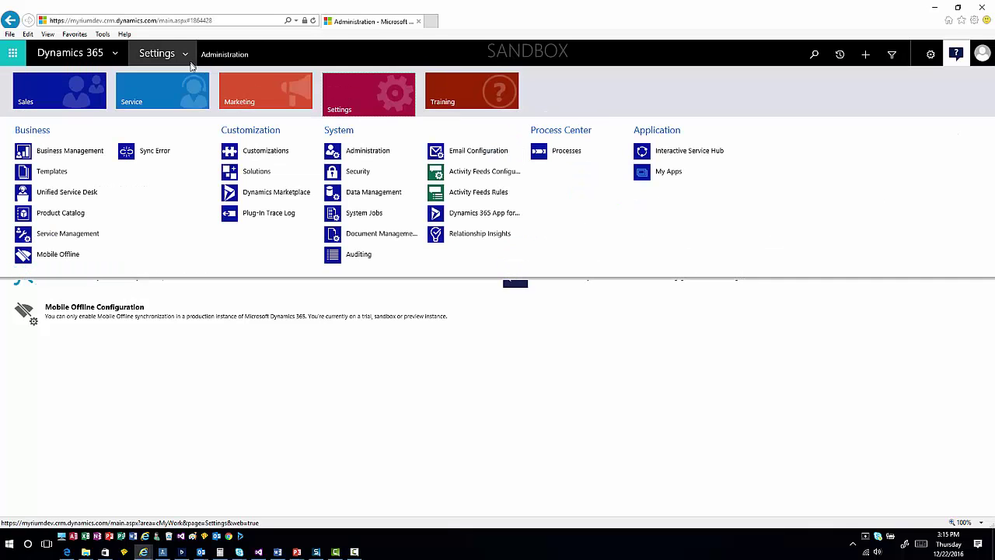
{"action": "left_click", "coordinate": [279, 153]}
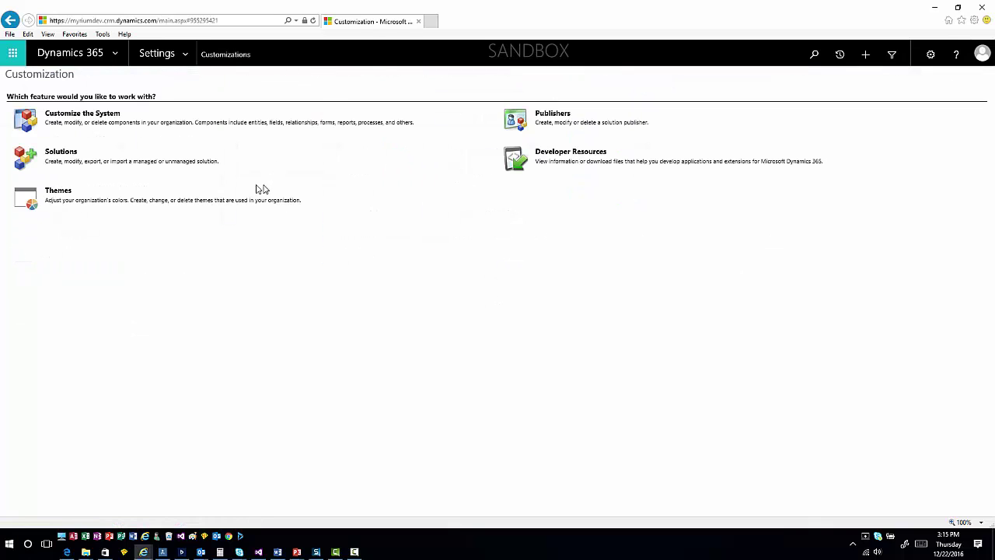
{"action": "left_click", "coordinate": [112, 117]}
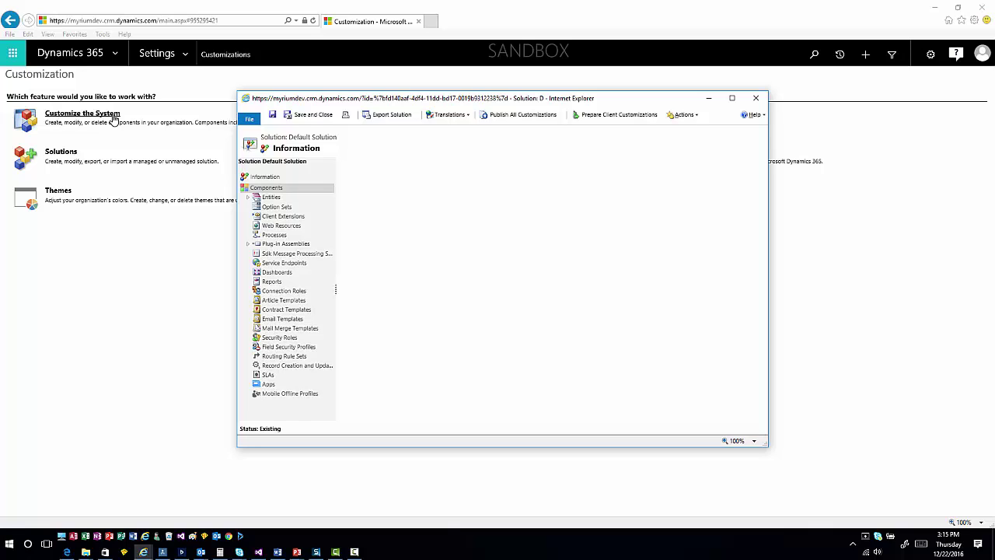
{"action": "left_click", "coordinate": [298, 217]}
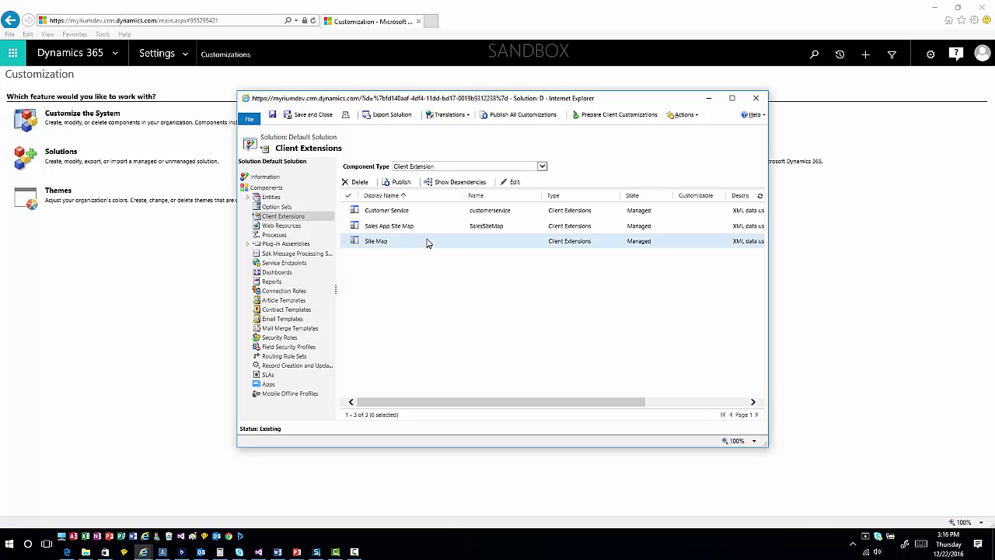
- View the Site Map client extension in the sitemap designer, and close the designer and the solution window
{"action": "left_click", "coordinate": [511, 183]}
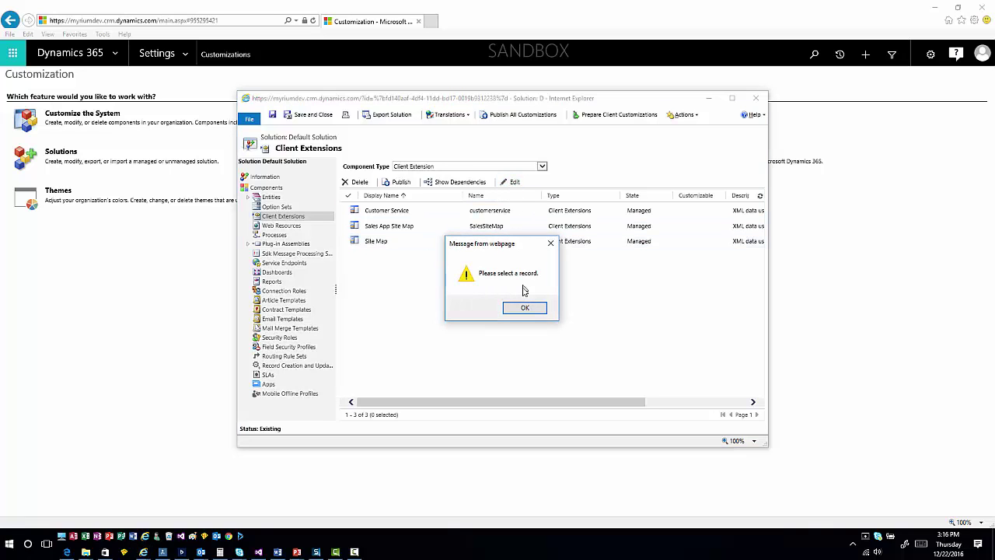
{"action": "left_click", "coordinate": [524, 308]}
{"action": "left_click", "coordinate": [442, 243]}
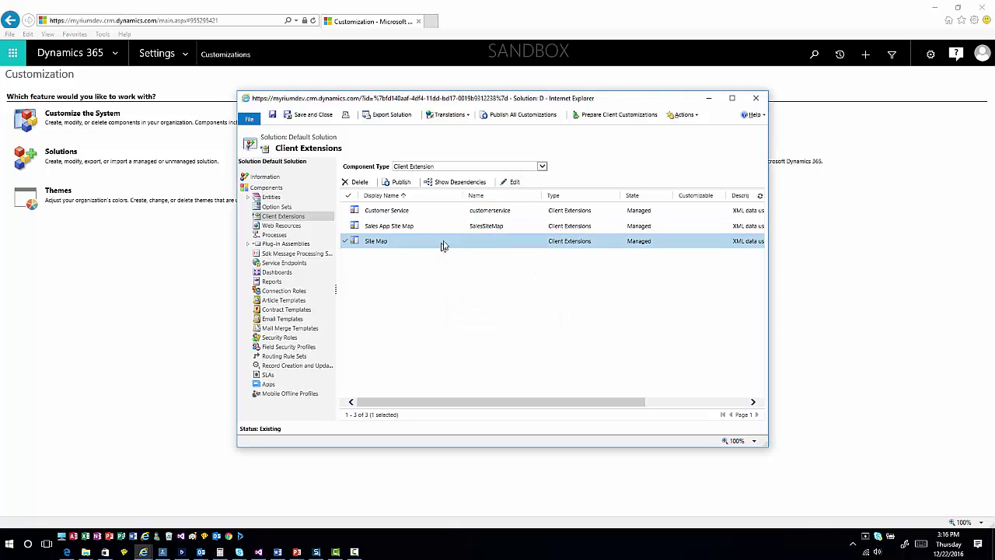
{"action": "left_click", "coordinate": [513, 182]}
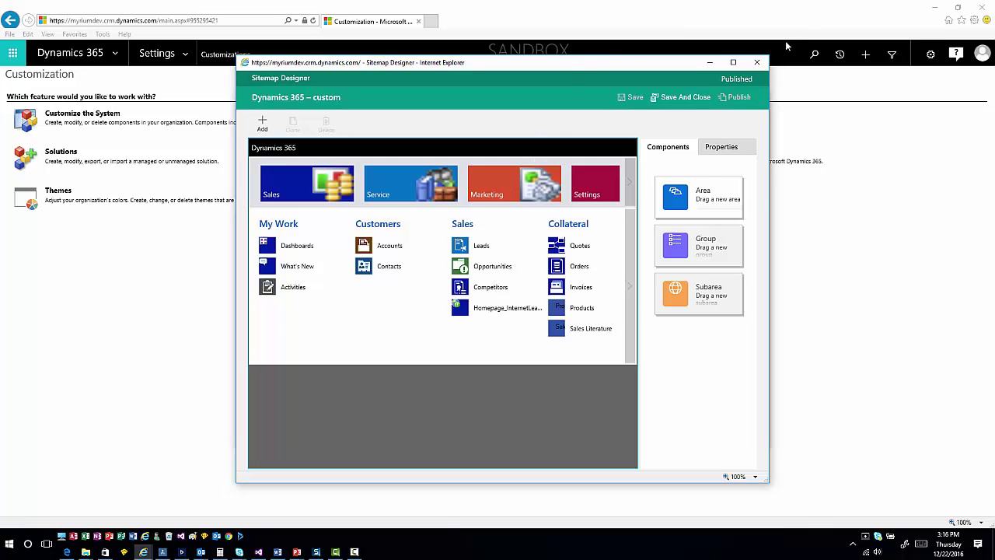
{"action": "left_click", "coordinate": [758, 64]}
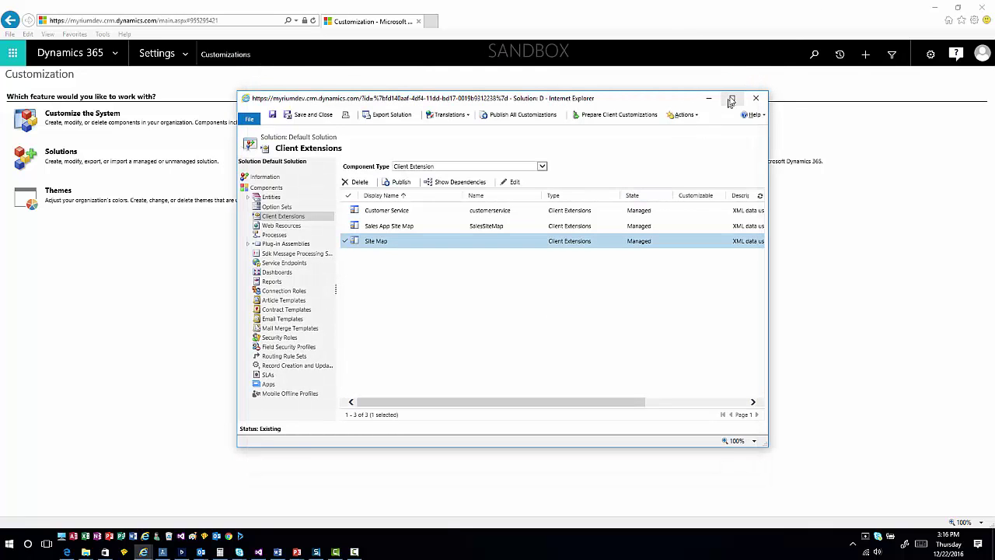
{"action": "left_click", "coordinate": [757, 100]}
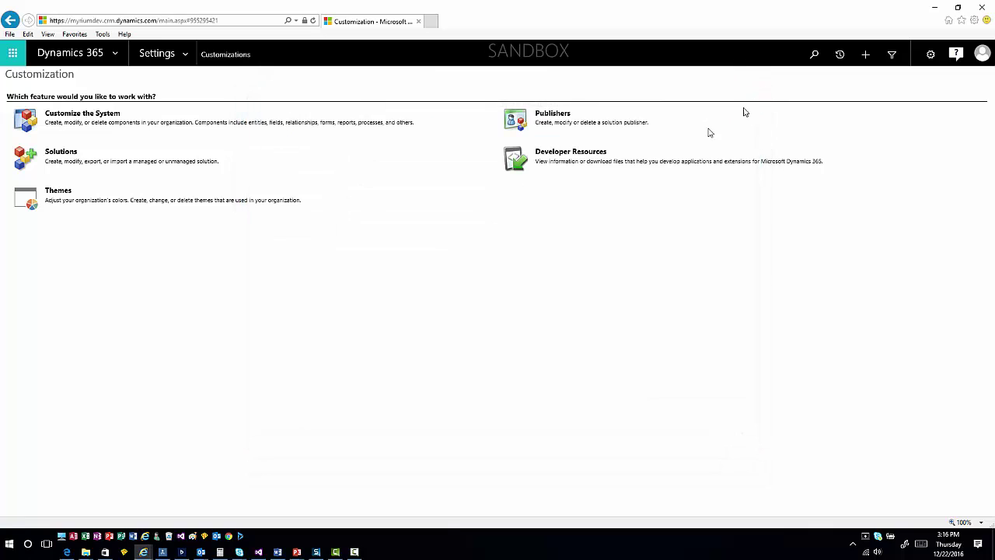
- Open the Customer Service app in the App Designer and open its site map for editing
{"action": "left_click", "coordinate": [186, 55]}
{"action": "left_click", "coordinate": [675, 181]}
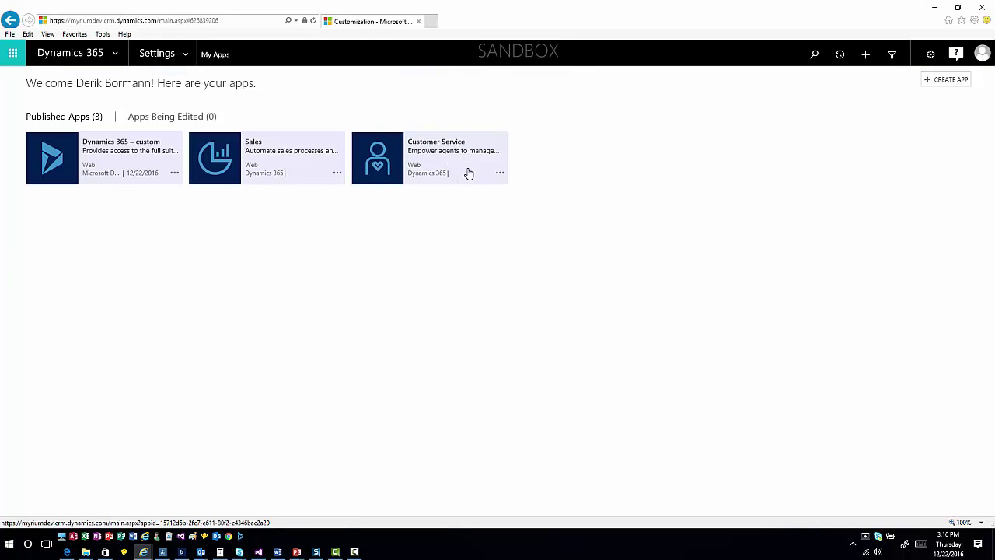
{"action": "left_click", "coordinate": [499, 174]}
{"action": "left_click", "coordinate": [493, 192]}
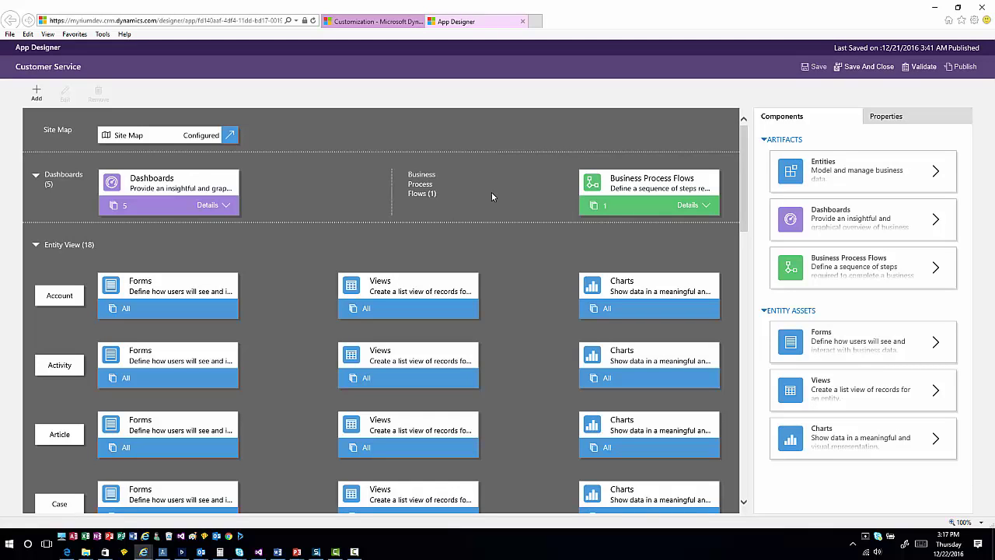
{"action": "left_click", "coordinate": [232, 136]}
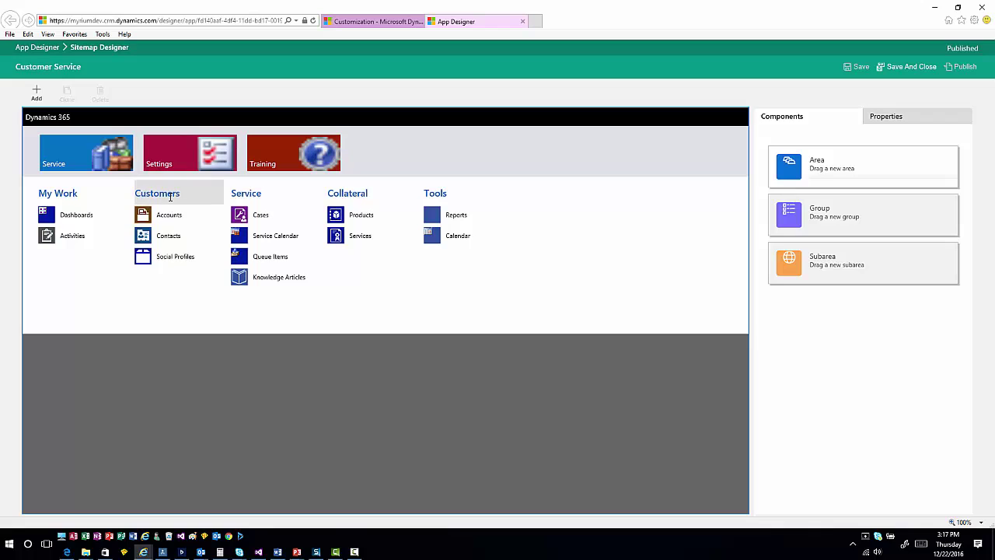
- Examine the properties of the Service, Settings and Training areas and return to the Service area
{"action": "left_click", "coordinate": [70, 168]}
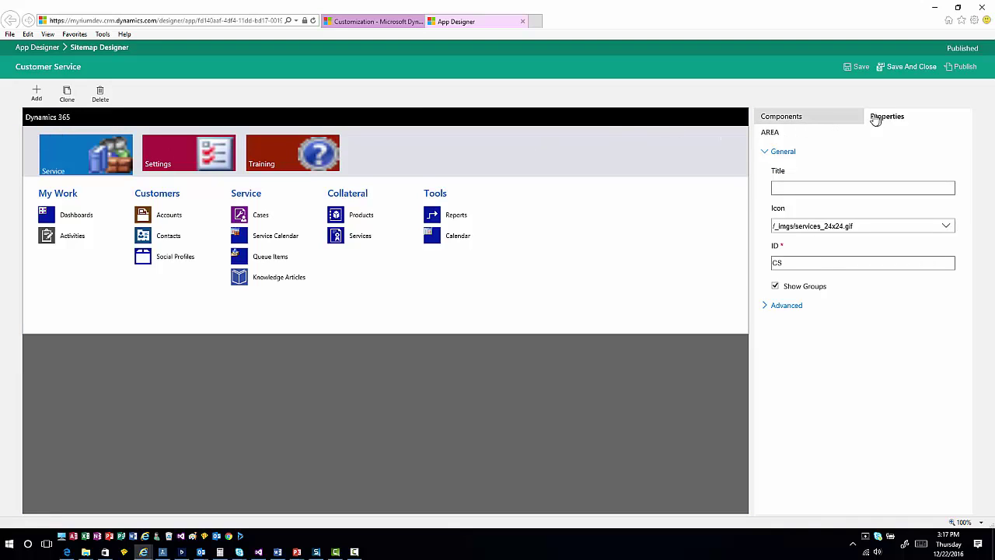
{"action": "left_click", "coordinate": [236, 151]}
{"action": "left_click", "coordinate": [292, 153]}
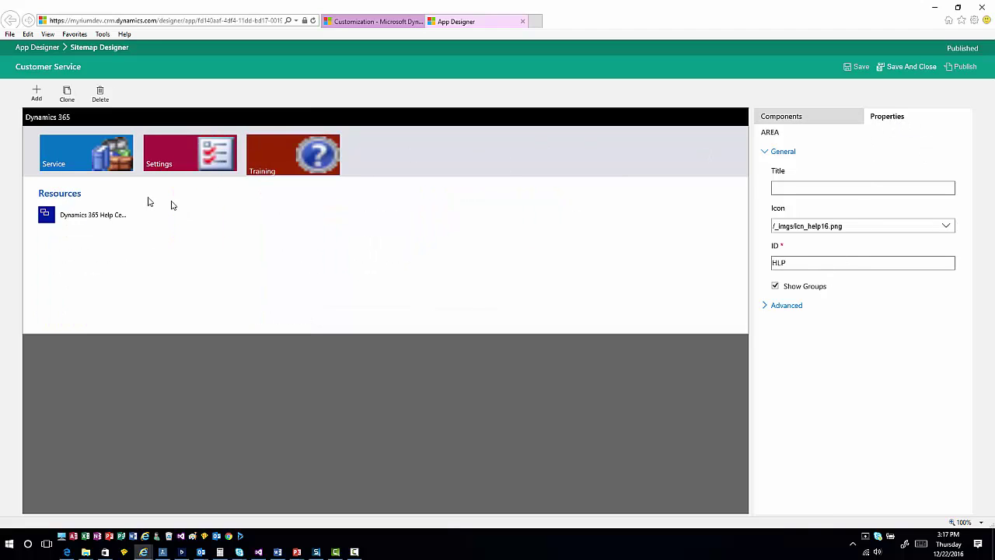
{"action": "left_click", "coordinate": [119, 165]}
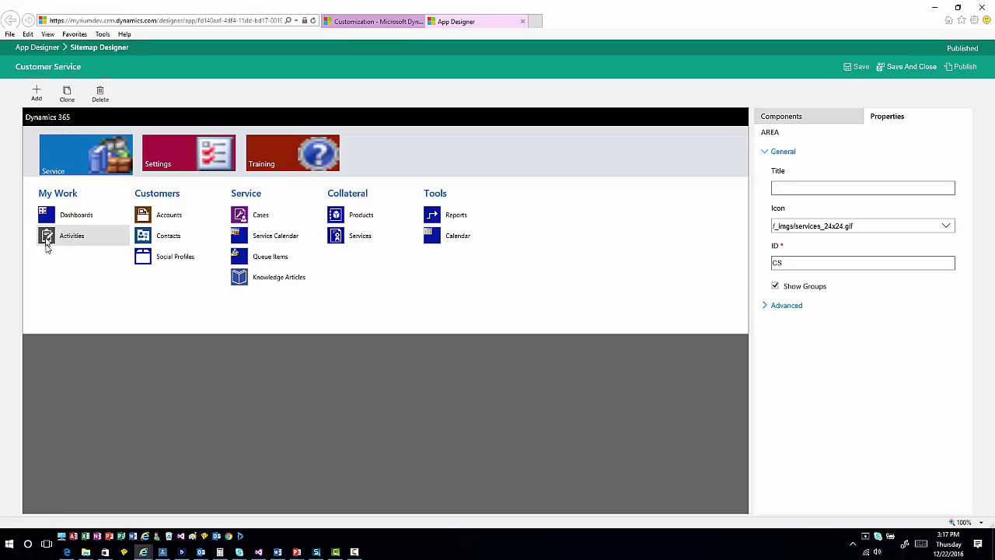
- Choose German - Germany (1031) as the locale for an additional title of the Service area
{"action": "left_click", "coordinate": [765, 307]}
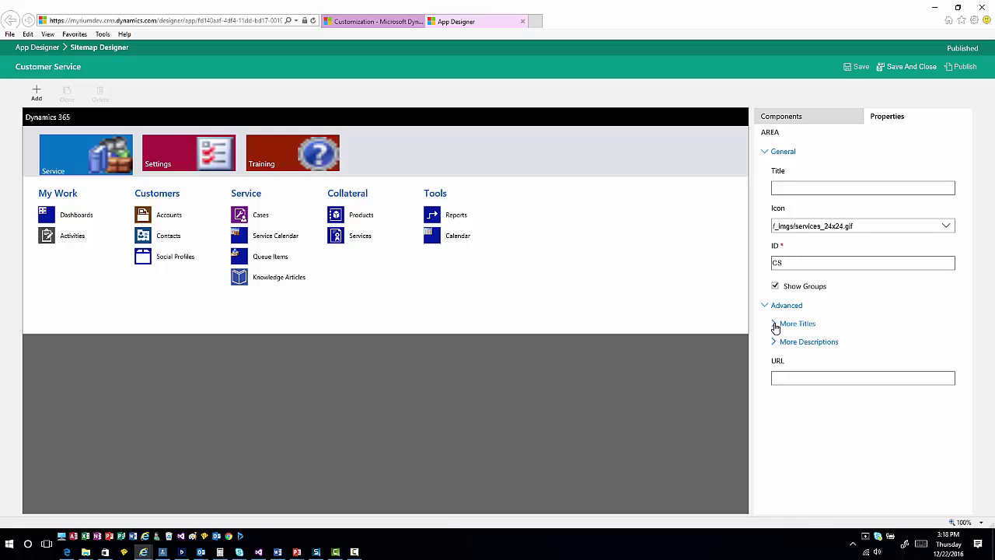
{"action": "left_click", "coordinate": [775, 324]}
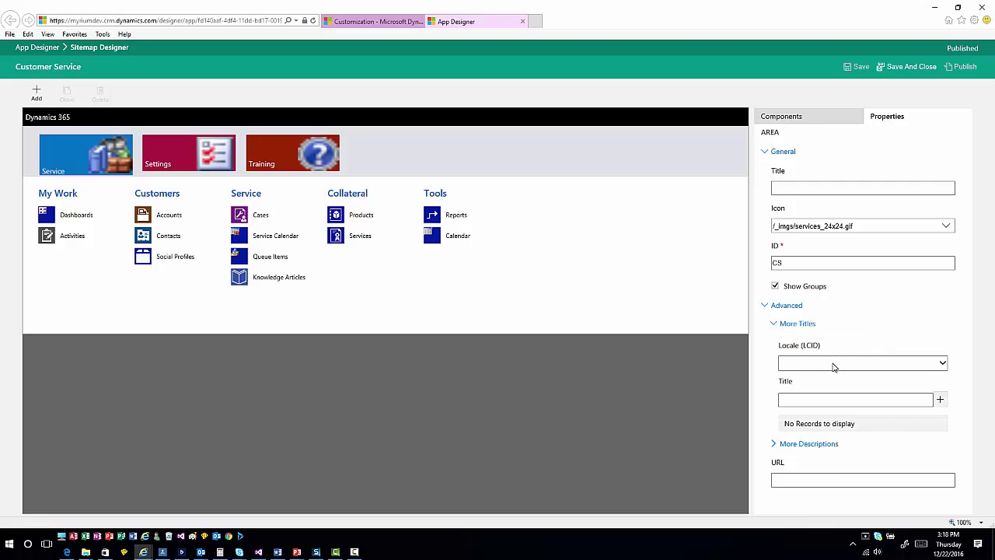
{"action": "left_click", "coordinate": [837, 369]}
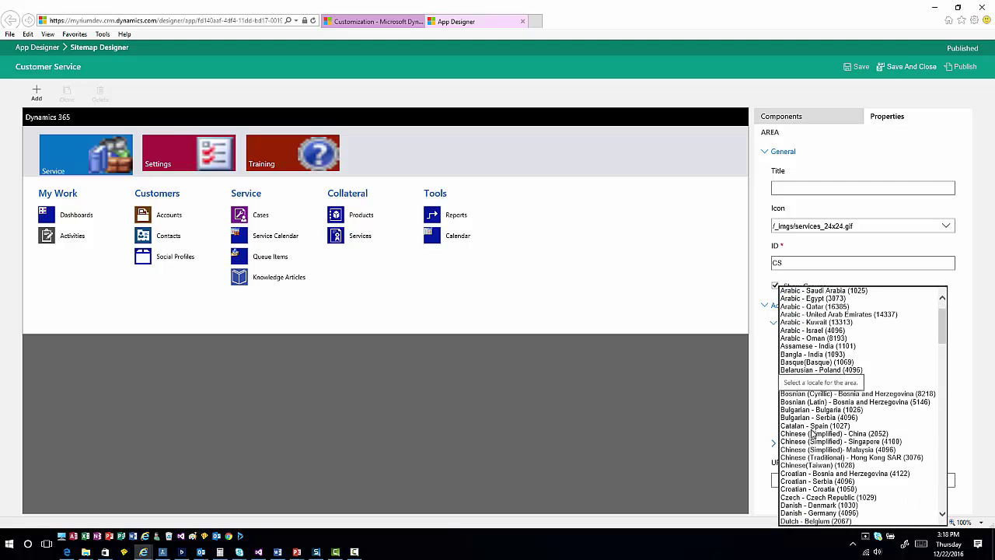
{"action": "scroll", "coordinate": [811, 443], "scroll_direction": "down", "scroll_amount": 5}
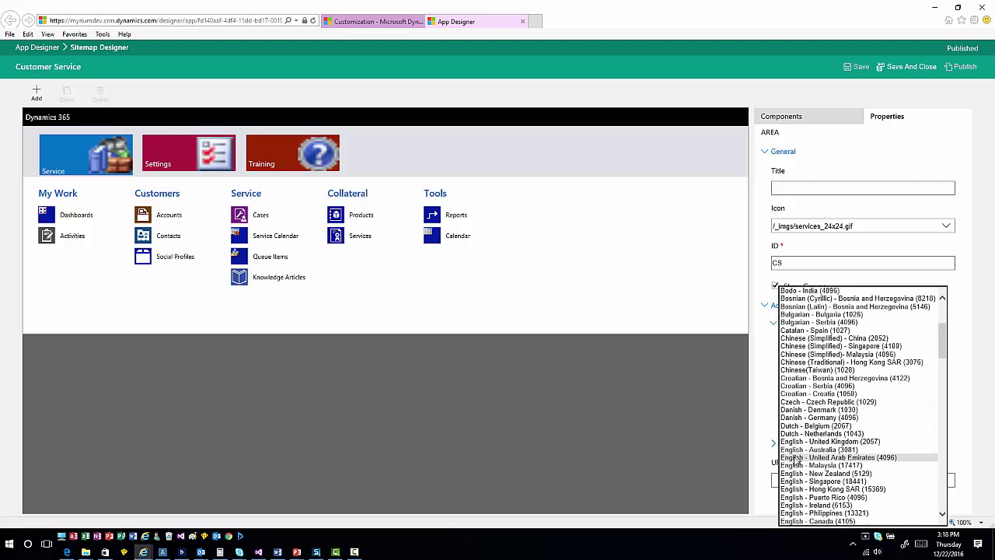
{"action": "scroll", "coordinate": [797, 456], "scroll_direction": "down", "scroll_amount": 3}
{"action": "scroll", "coordinate": [793, 509], "scroll_direction": "down", "scroll_amount": 3}
{"action": "left_click", "coordinate": [805, 489]}
{"action": "left_click", "coordinate": [816, 400]}
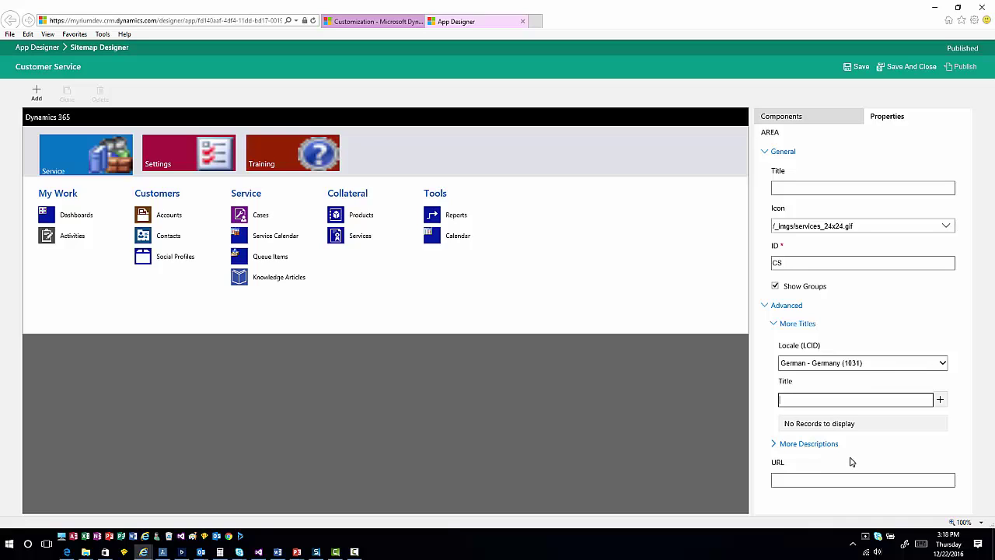
- Examine the properties of the My Work, Customers and Service groups
{"action": "left_click", "coordinate": [89, 196]}
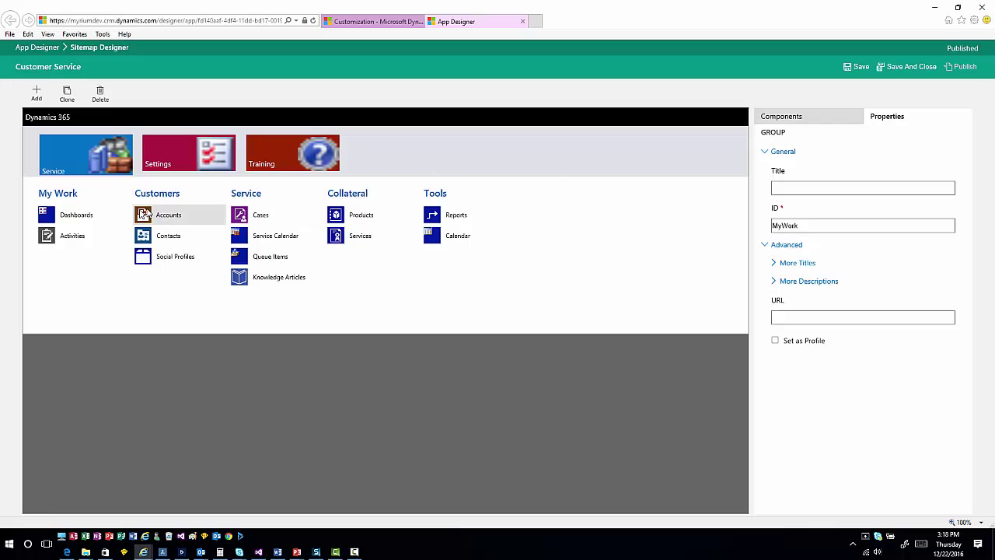
{"action": "left_click", "coordinate": [172, 194]}
{"action": "left_click", "coordinate": [249, 193]}
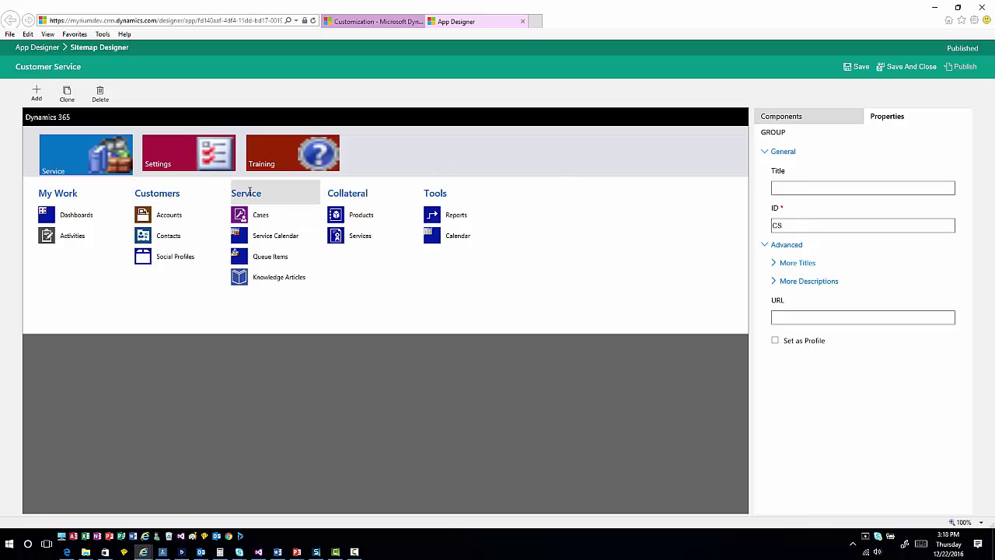
- Review the type options and entity of the Accounts subarea, and set its default dashboard to Customer Service Dashboard
{"action": "left_click", "coordinate": [201, 221]}
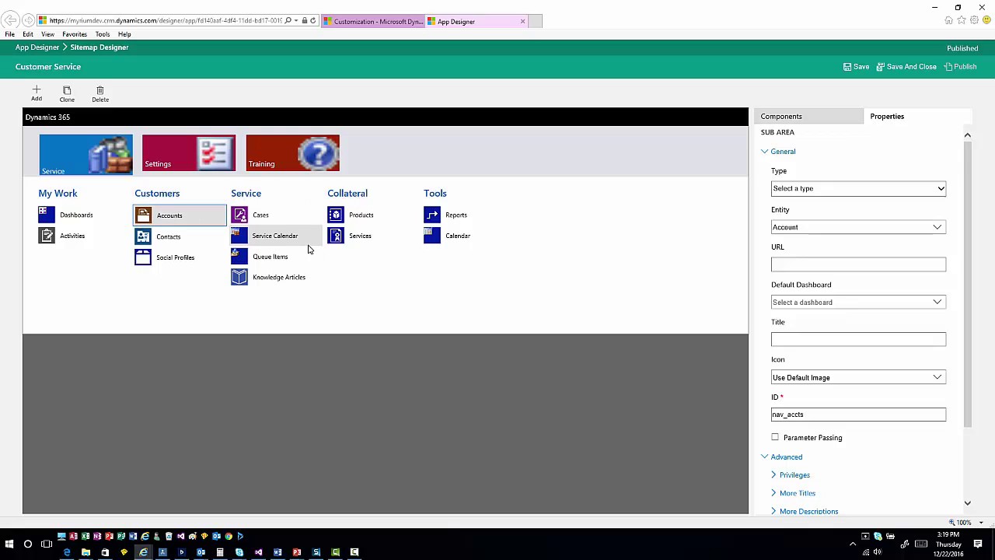
{"action": "left_click", "coordinate": [834, 190]}
{"action": "left_click", "coordinate": [834, 190]}
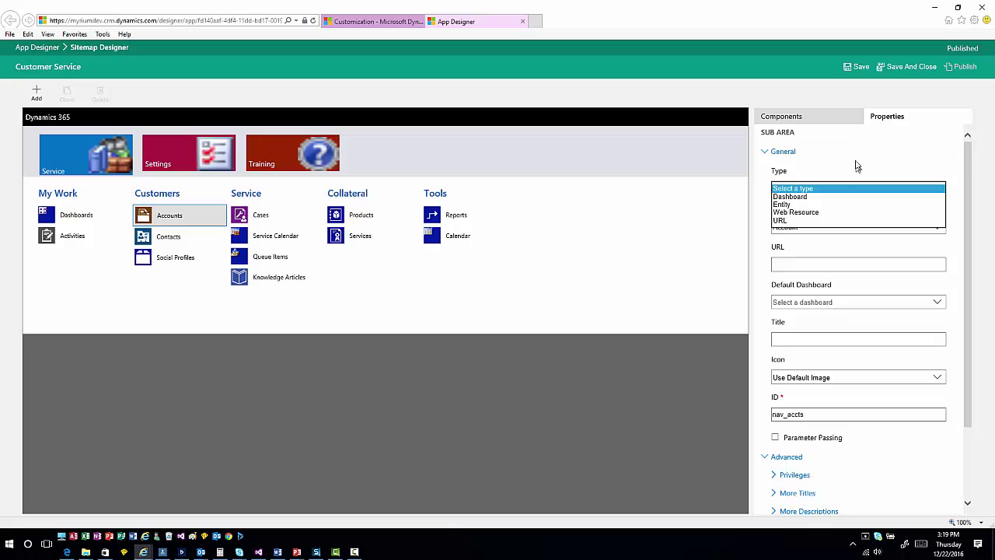
{"action": "left_click", "coordinate": [858, 165]}
{"action": "left_click", "coordinate": [828, 228]}
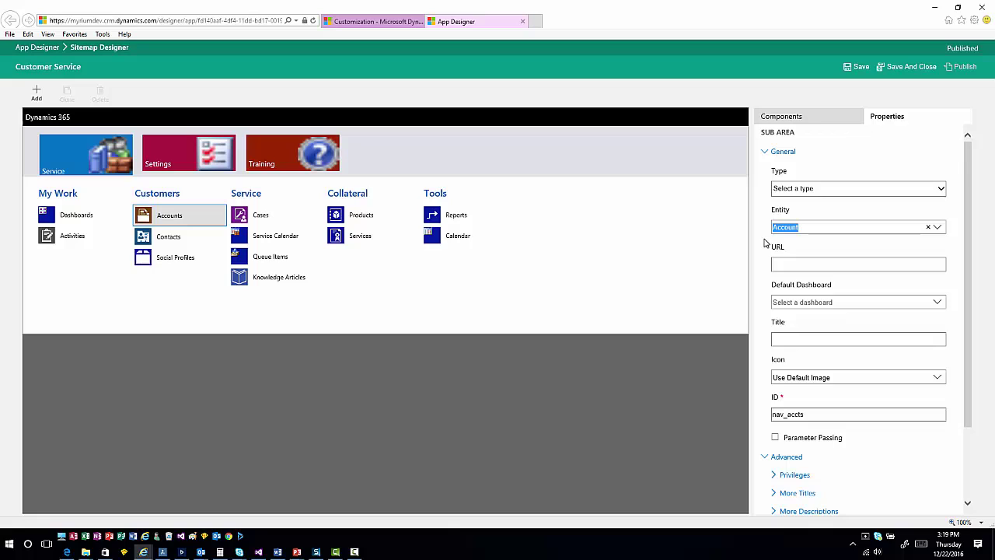
{"action": "left_click", "coordinate": [938, 303]}
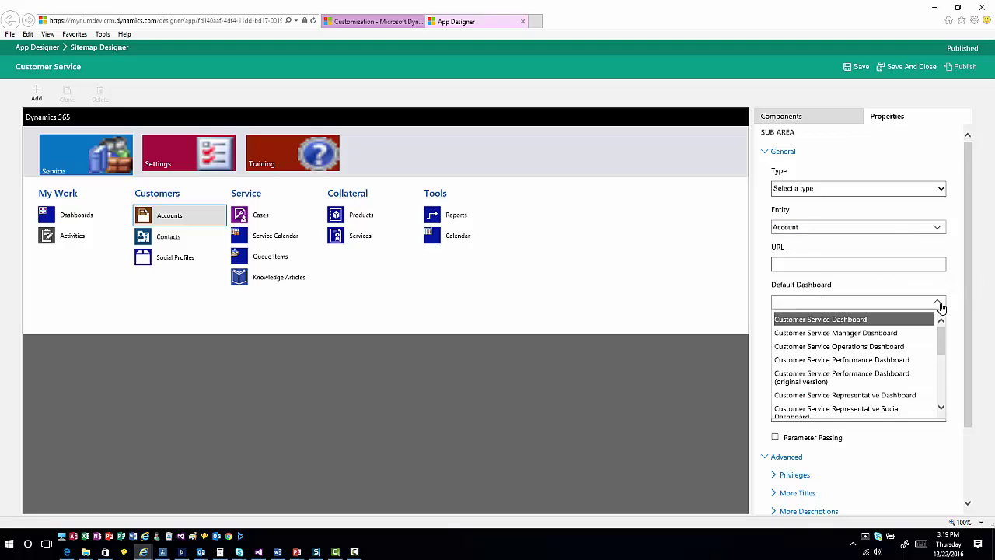
{"action": "left_click", "coordinate": [828, 319]}
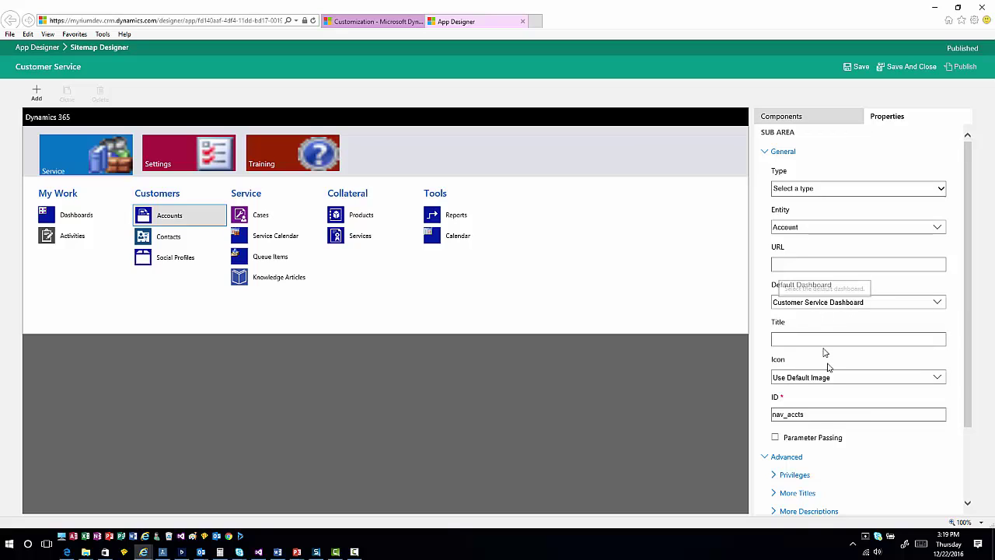
- Examine the advanced privilege and client options of the Accounts subarea
{"action": "scroll", "coordinate": [828, 365], "scroll_direction": "down", "scroll_amount": 2}
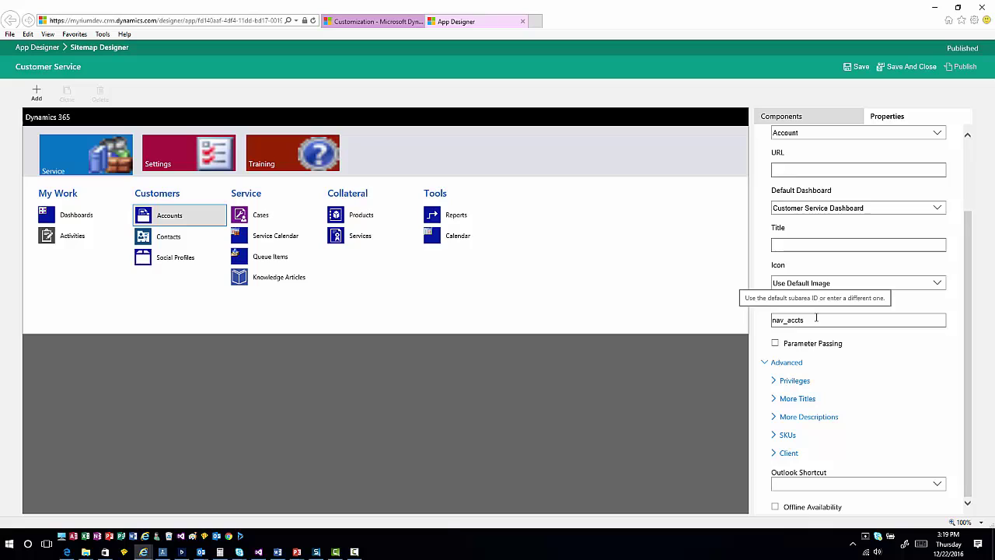
{"action": "left_click", "coordinate": [775, 381]}
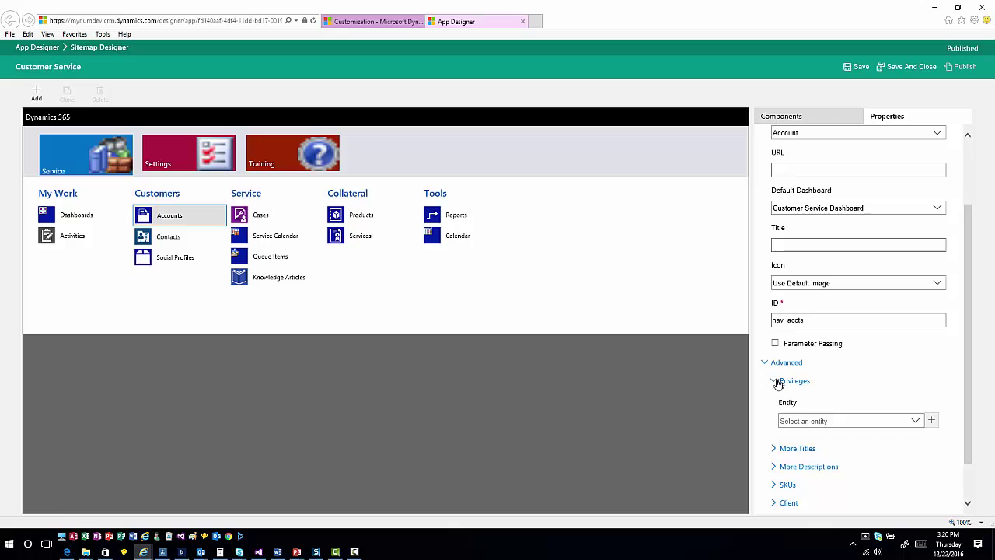
{"action": "left_click", "coordinate": [775, 382]}
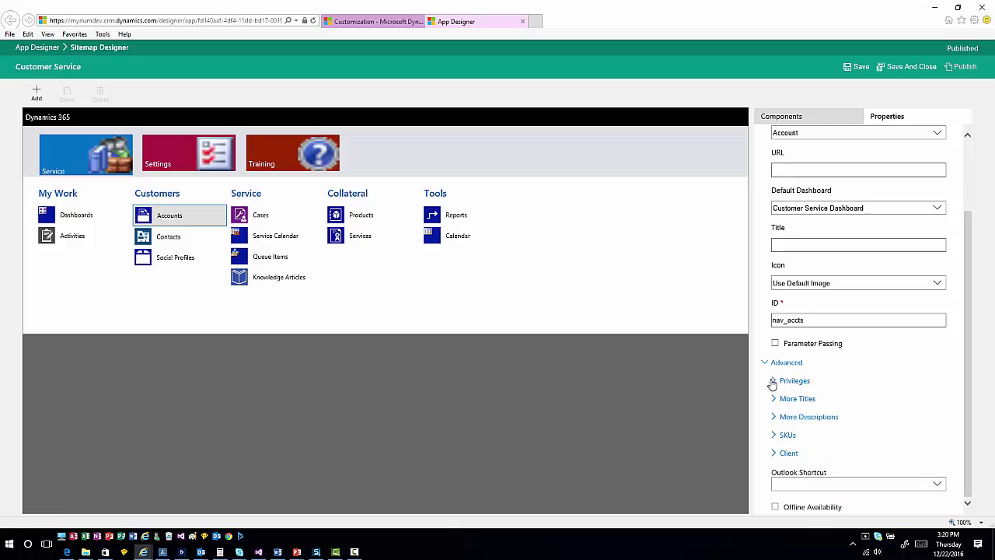
{"action": "left_click", "coordinate": [776, 456]}
{"action": "scroll", "coordinate": [775, 456], "scroll_direction": "down", "scroll_amount": 1}
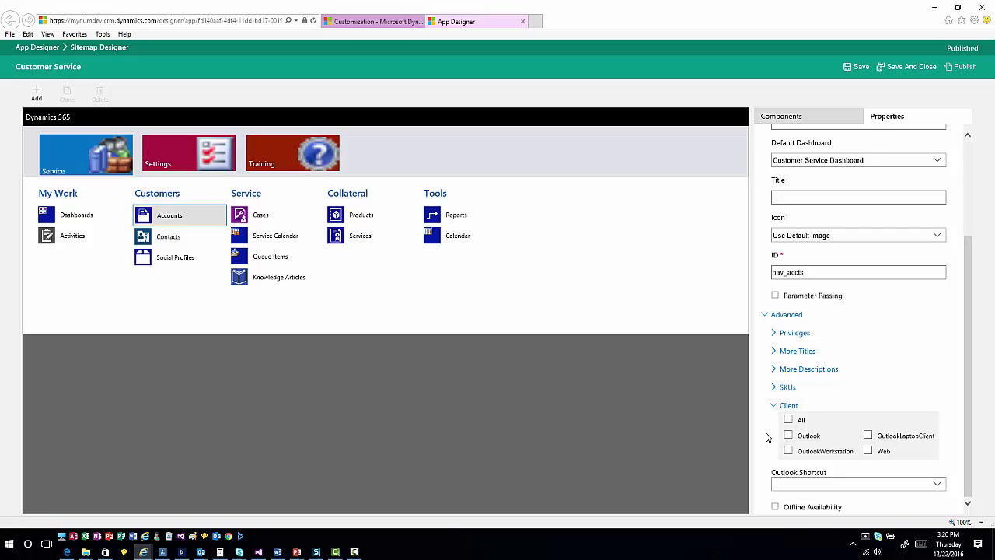
{"action": "scroll", "coordinate": [857, 272], "scroll_direction": "up", "scroll_amount": 4}
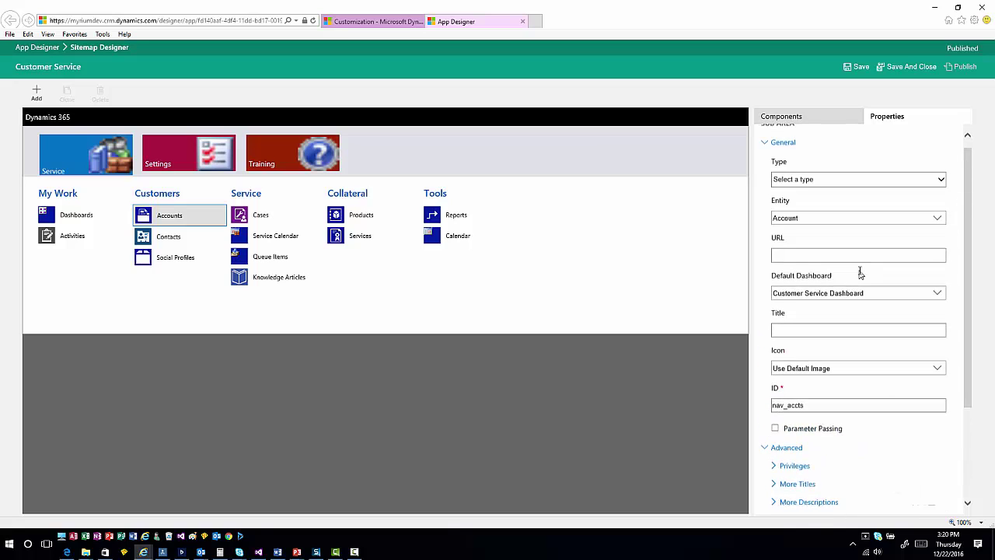
- Add a new area between Settings and Training, set its ID to Sam and enable Show Groups
{"action": "left_click", "coordinate": [811, 120]}
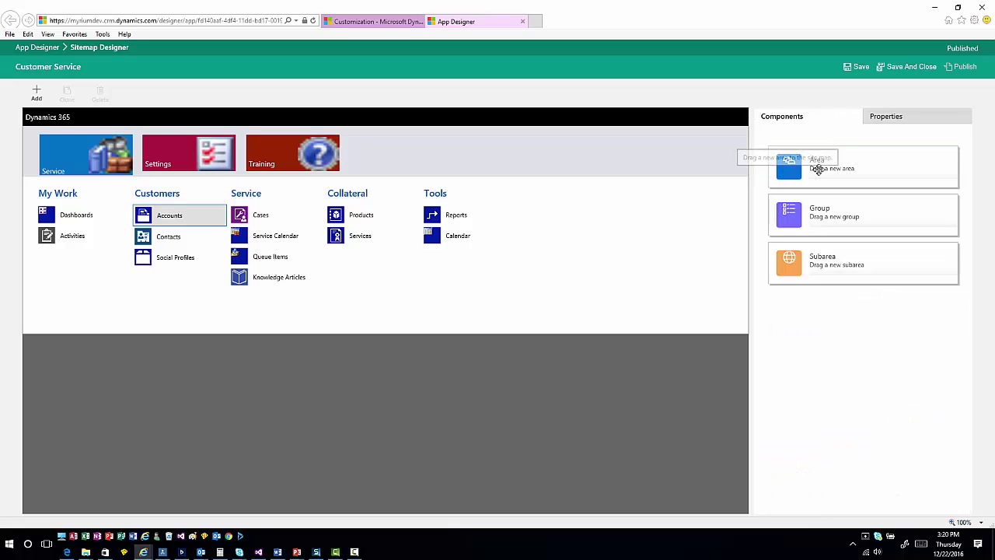
{"action": "left_click_drag", "start_coordinate": [808, 165], "coordinate": [268, 158]}
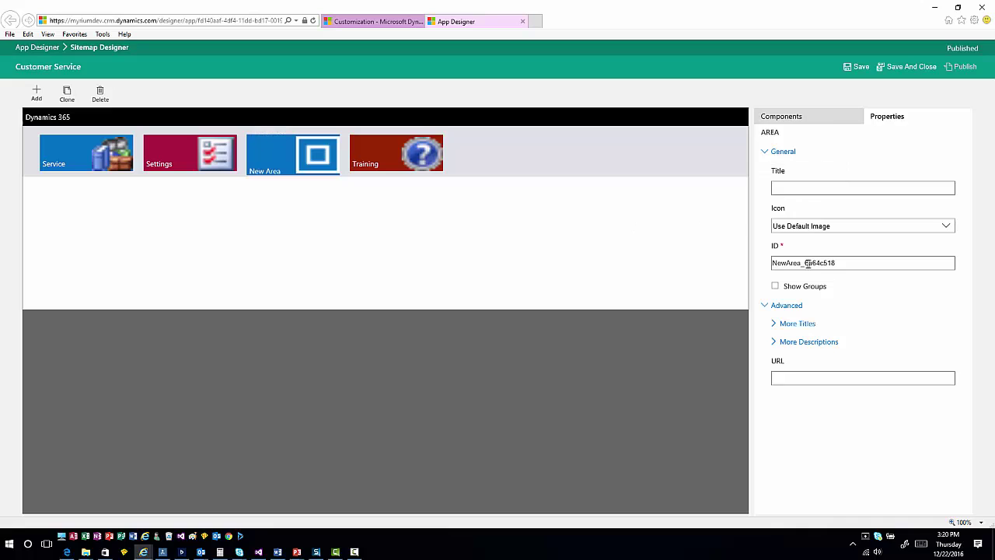
{"action": "left_click_drag", "start_coordinate": [835, 264], "coordinate": [772, 263]}
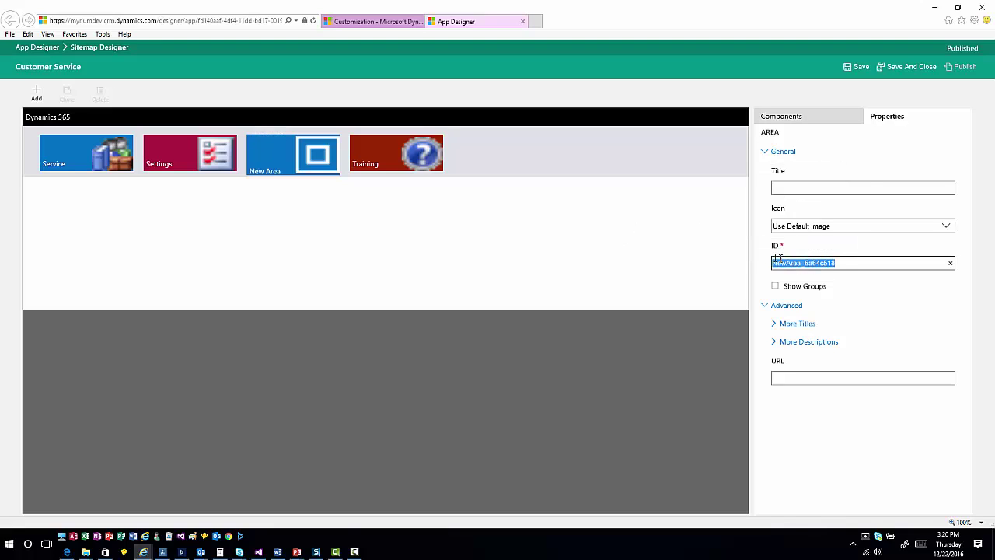
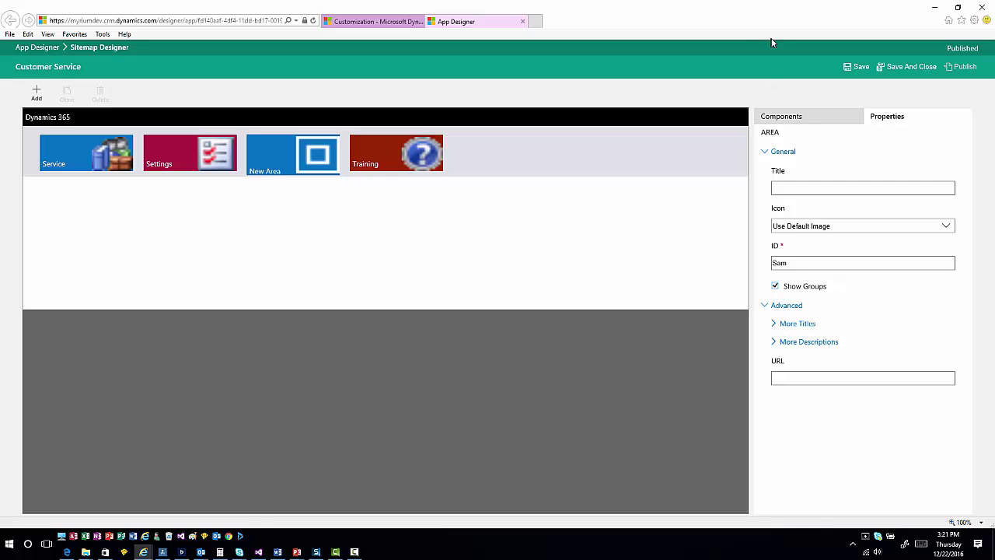
- Add a new group to the new area and title it Sample
{"action": "left_click", "coordinate": [793, 121]}
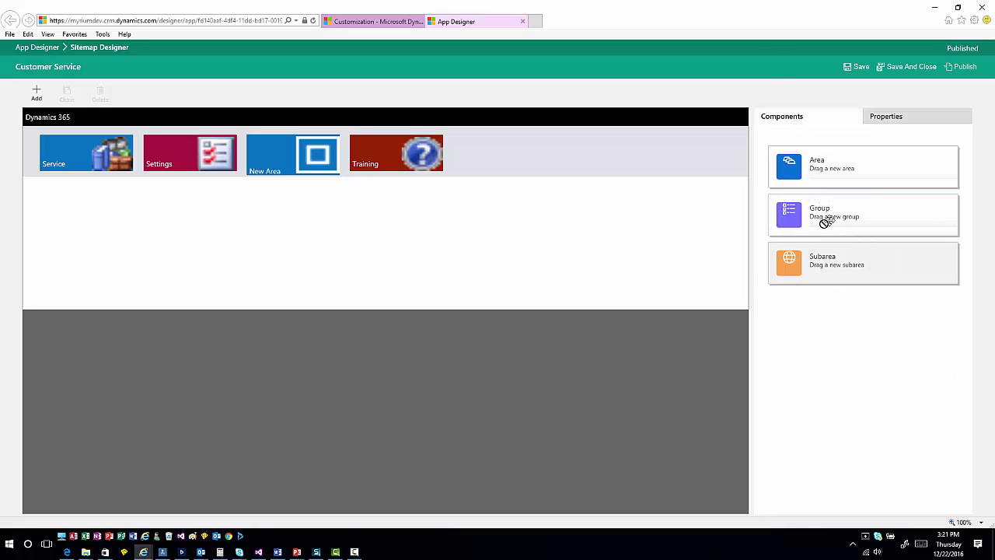
{"action": "left_click_drag", "start_coordinate": [826, 219], "coordinate": [132, 211]}
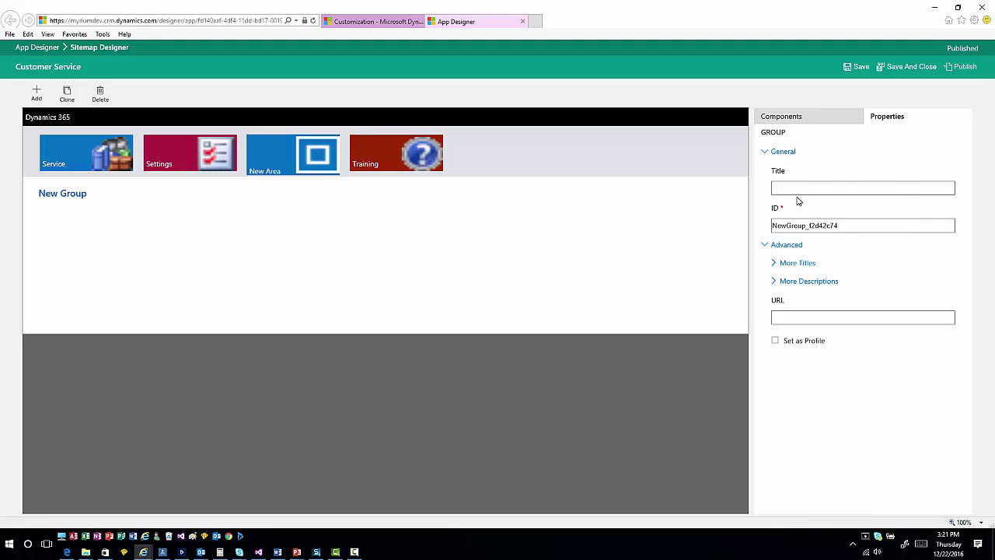
{"action": "left_click", "coordinate": [840, 225]}
{"action": "left_click_drag", "start_coordinate": [840, 225], "coordinate": [743, 230]}
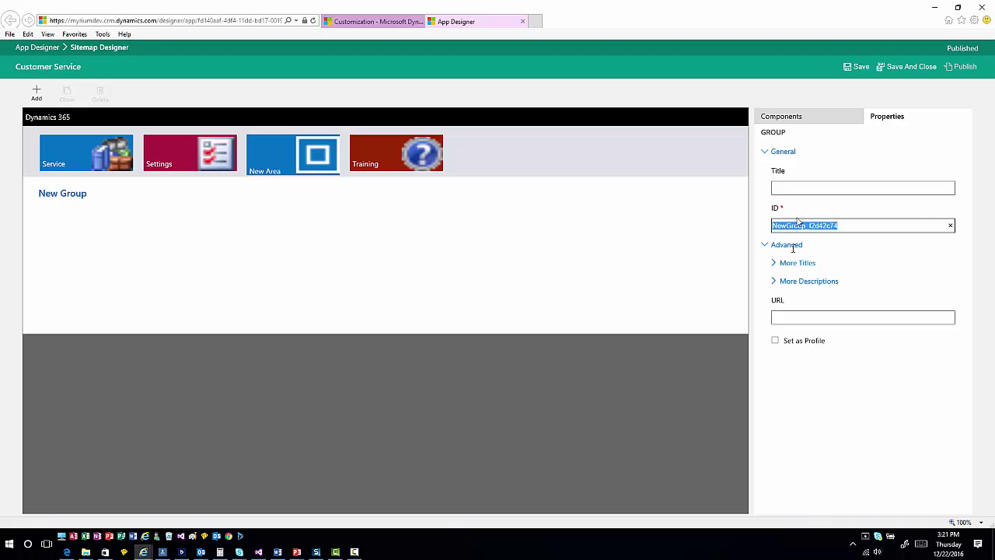
{"action": "left_click", "coordinate": [775, 264]}
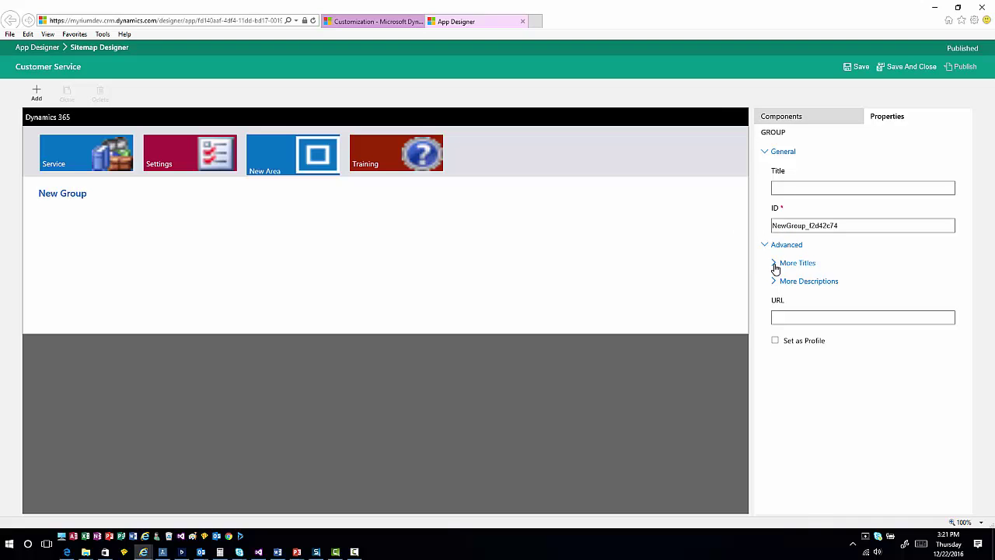
{"action": "left_click", "coordinate": [775, 263]}
{"action": "left_click", "coordinate": [792, 188]}
{"action": "type", "text": "Sample"}
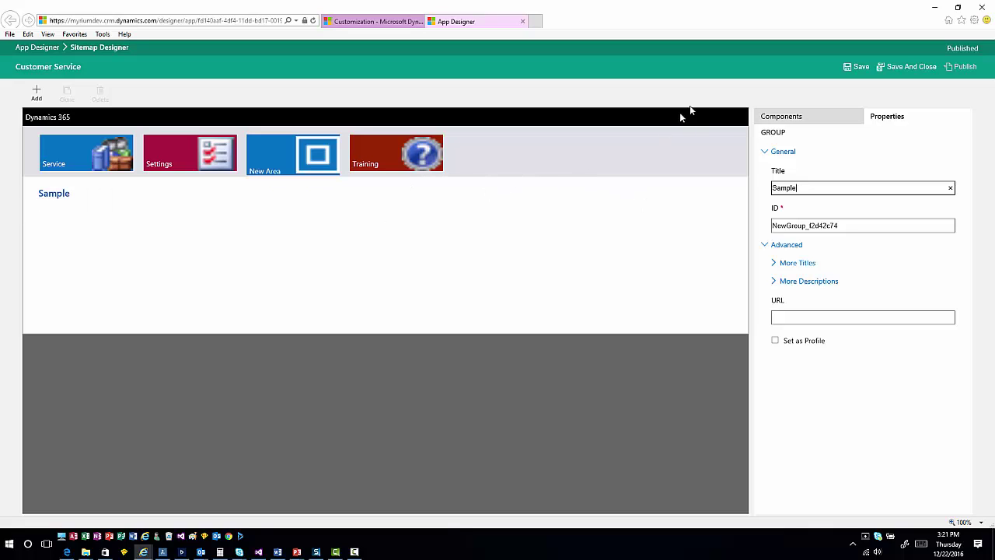
- Add a new subarea to the Sample group and try the Dashboard and Entity types for it
{"action": "left_click", "coordinate": [784, 116]}
{"action": "left_click_drag", "start_coordinate": [808, 264], "coordinate": [102, 229]}
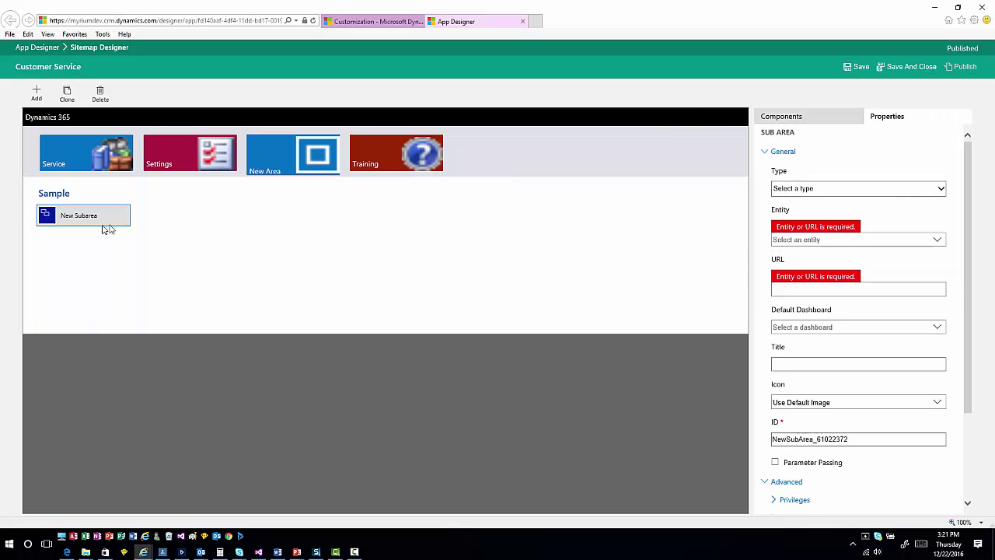
{"action": "left_click", "coordinate": [813, 191]}
{"action": "left_click", "coordinate": [811, 196]}
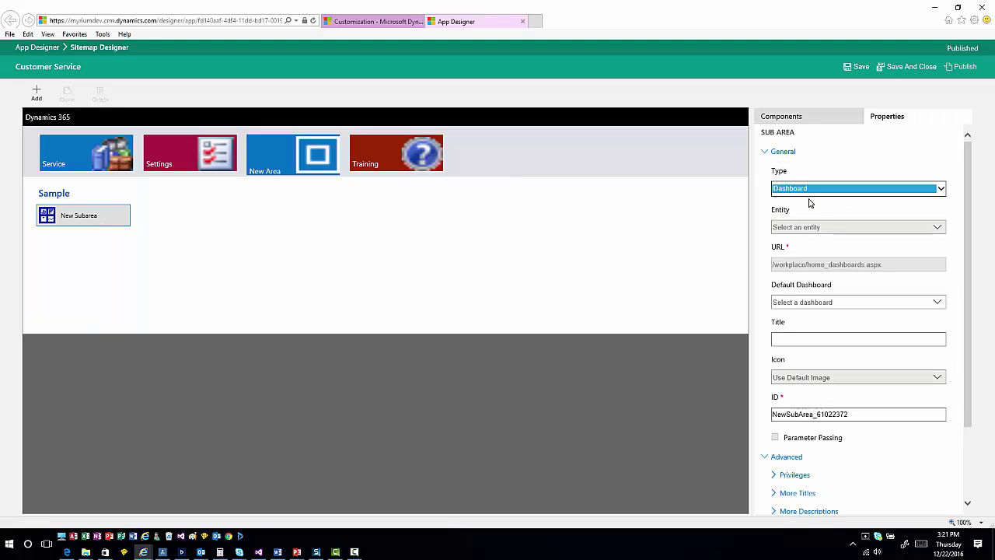
{"action": "left_click", "coordinate": [808, 192]}
{"action": "left_click", "coordinate": [806, 196]}
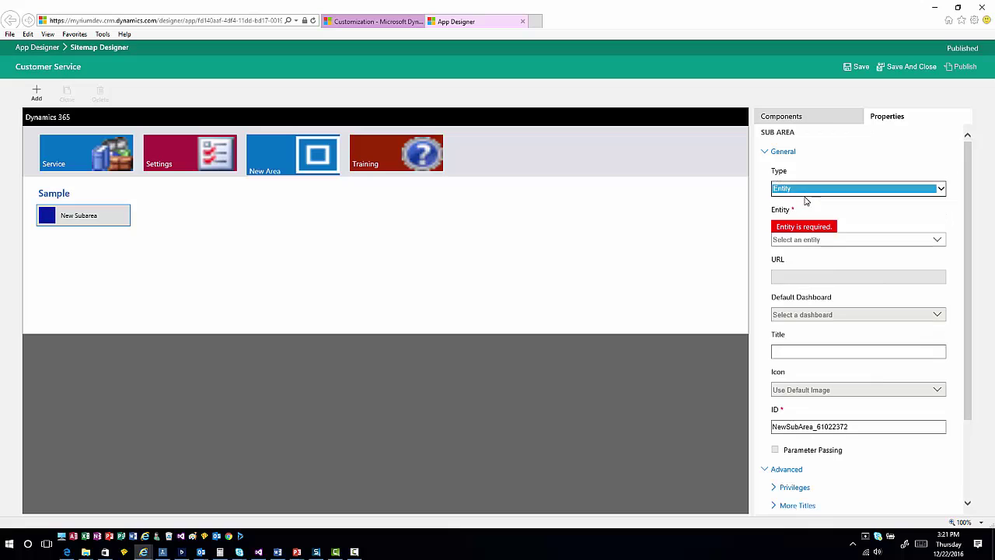
{"action": "left_click", "coordinate": [815, 189]}
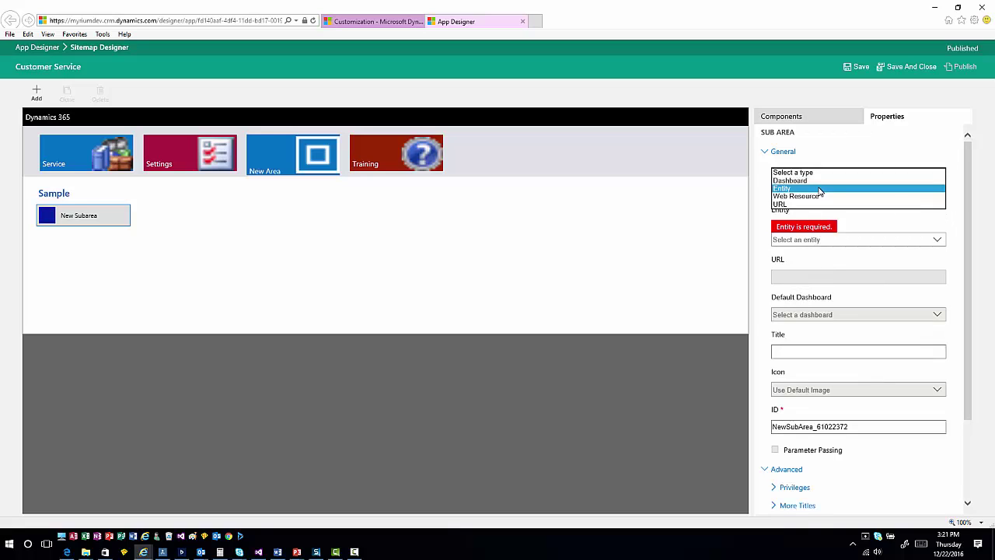
{"action": "left_click", "coordinate": [810, 182]}
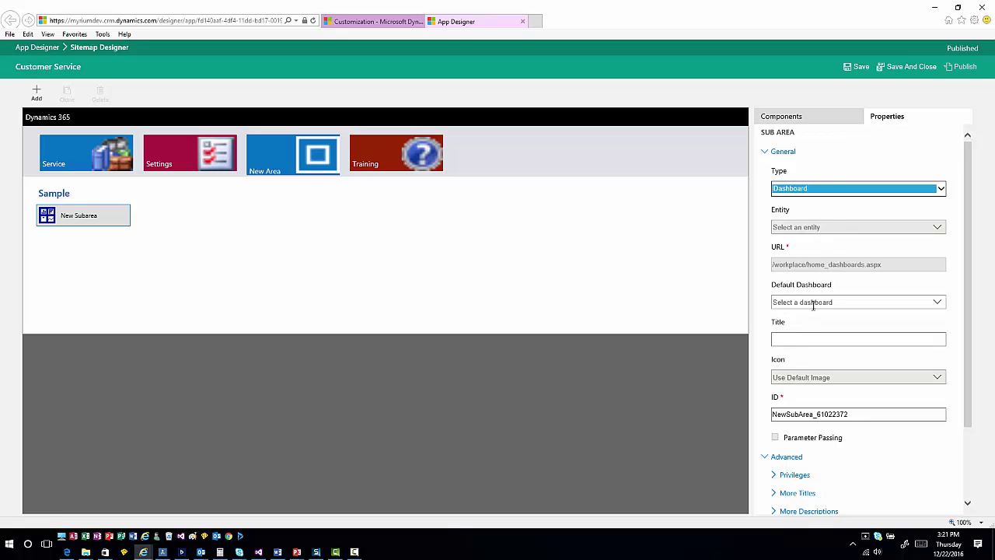
- Set the new subarea's type to Entity and choose Account as its entity
{"action": "left_click", "coordinate": [824, 193]}
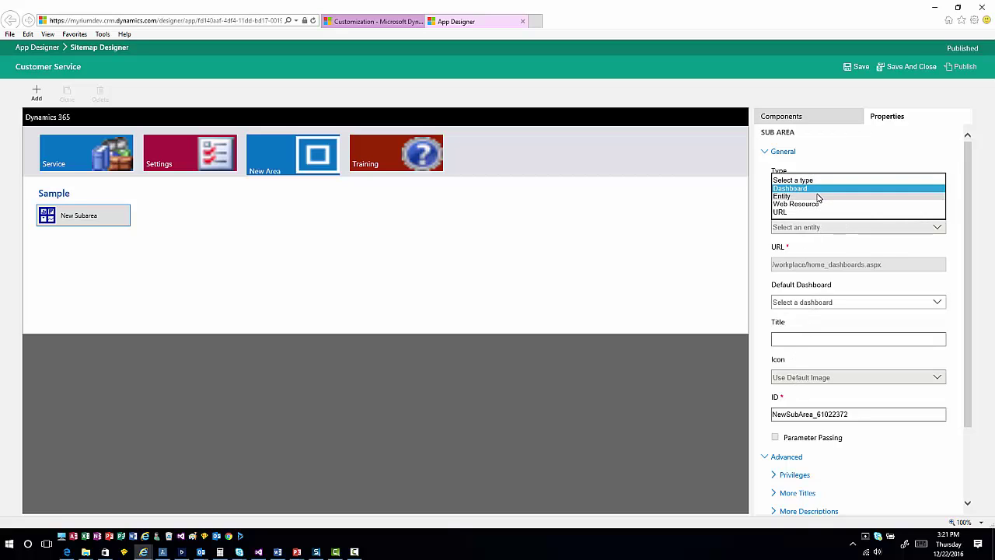
{"action": "left_click", "coordinate": [821, 199]}
{"action": "left_click", "coordinate": [939, 243]}
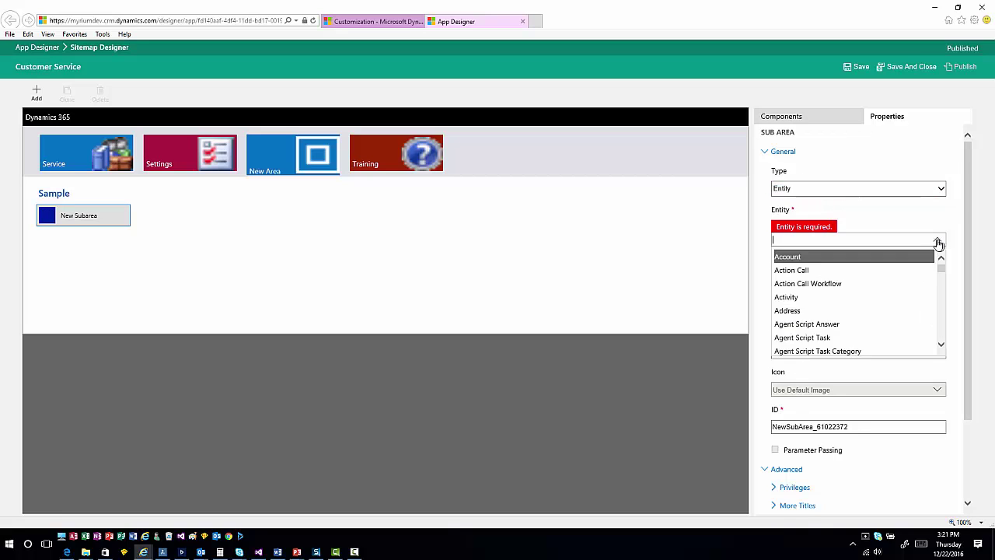
{"action": "left_click", "coordinate": [804, 257]}
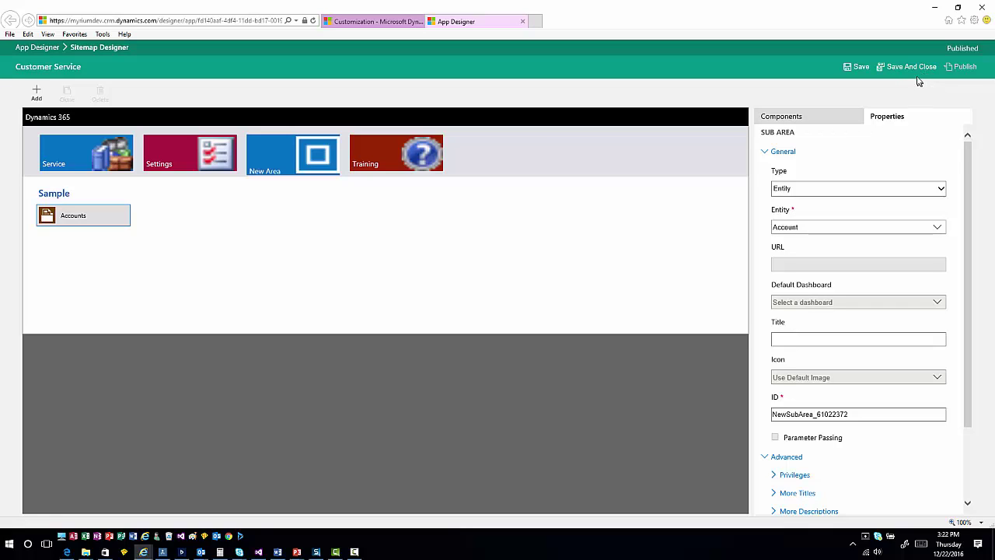
- Delete the new area between Settings and Training, and save and close the site map
{"action": "left_click", "coordinate": [263, 160]}
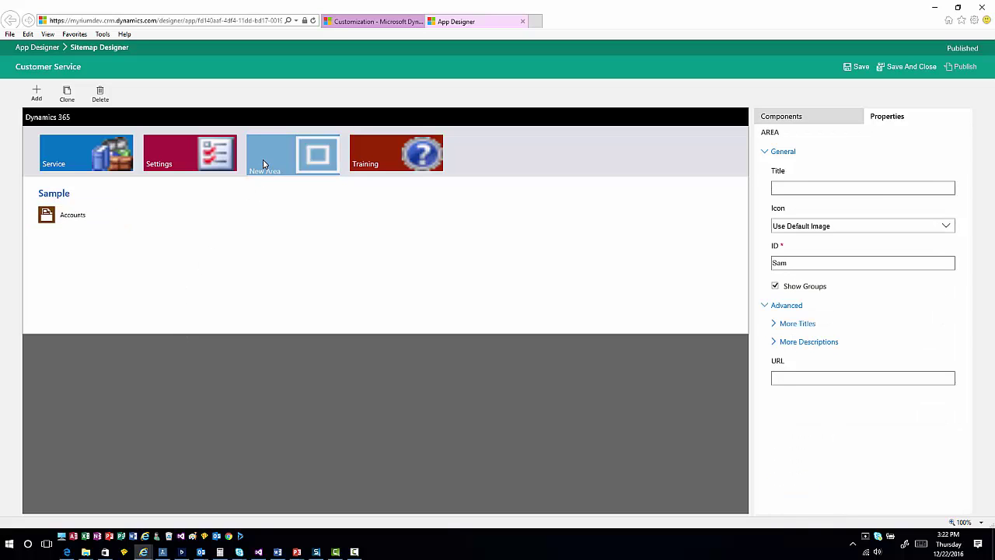
{"action": "left_click", "coordinate": [100, 95]}
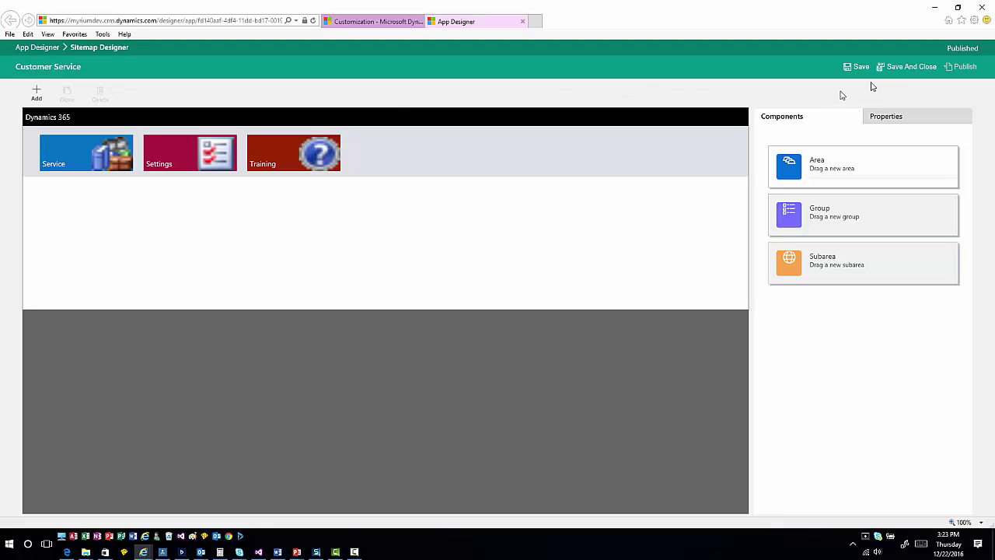
{"action": "left_click", "coordinate": [894, 68]}
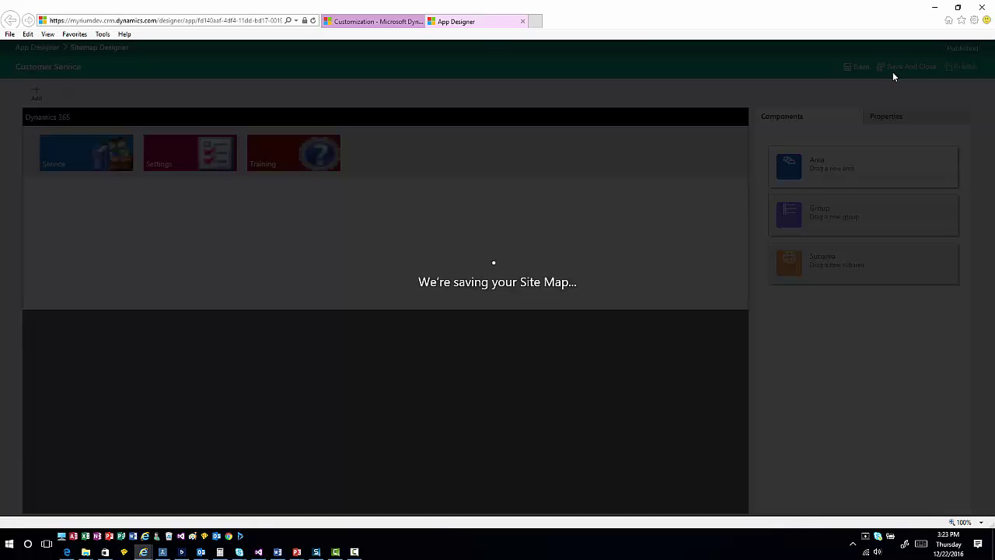